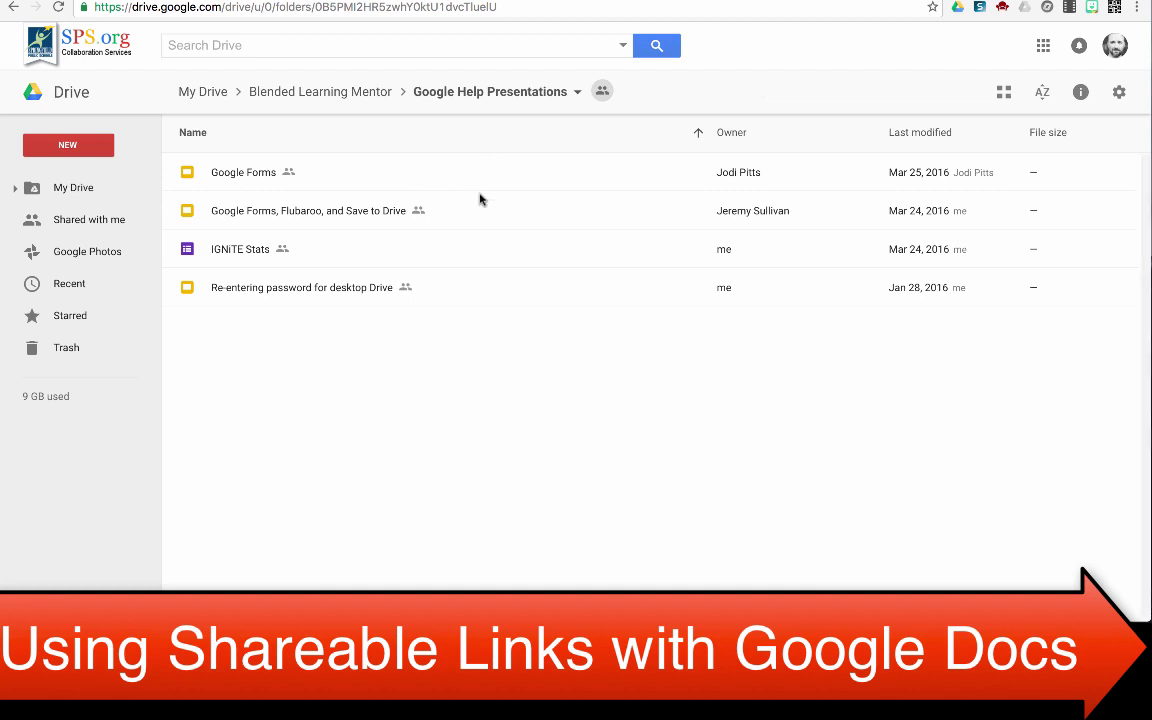
Step: Turn on link sharing for the Google Forms presentation and open its full Share with others settings
{"action": "left_click", "coordinate": [386, 180]}
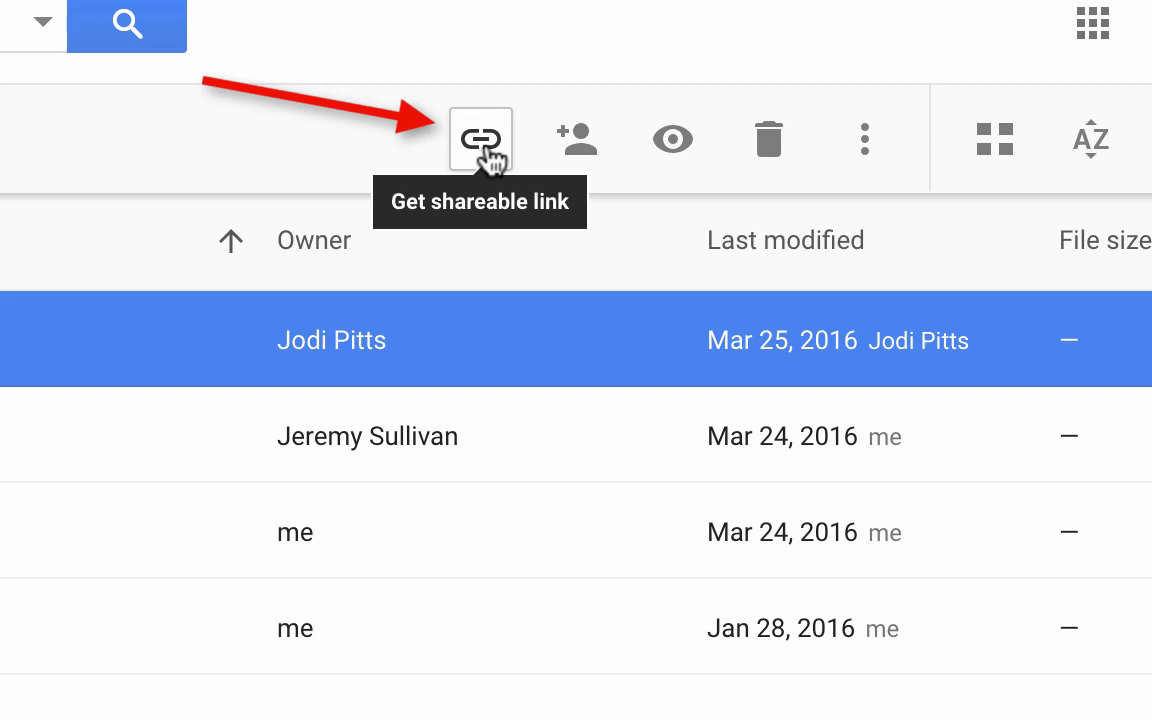
{"action": "left_click", "coordinate": [488, 152]}
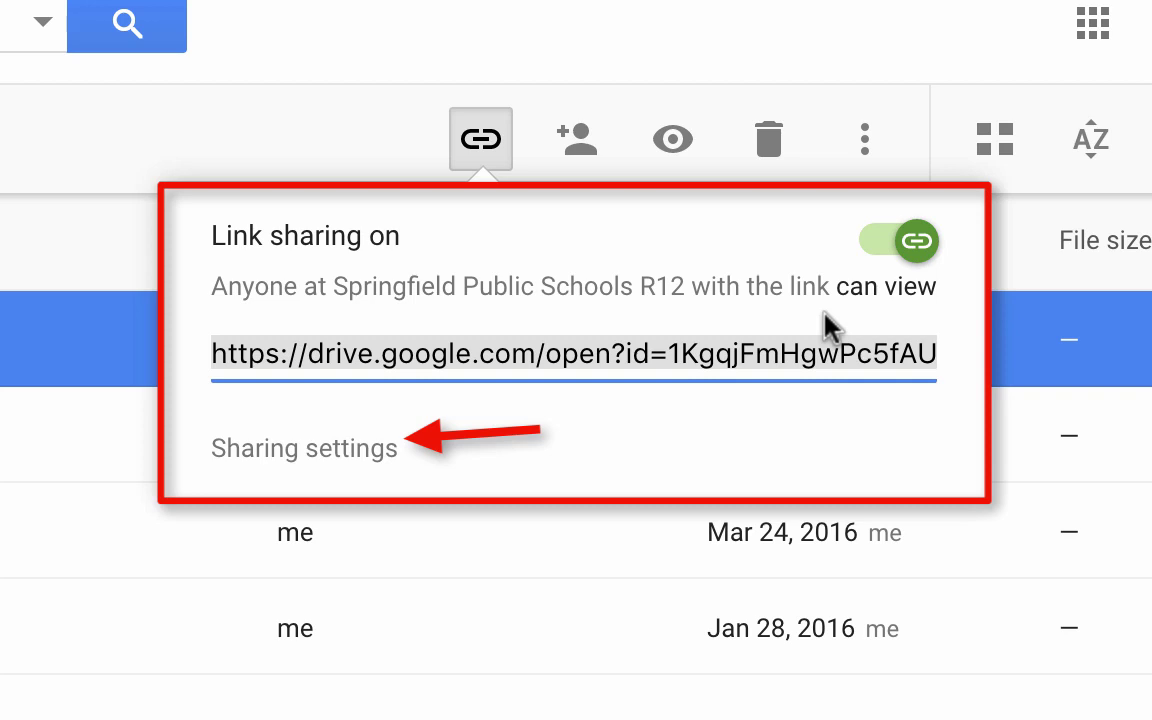
{"action": "left_click", "coordinate": [381, 452]}
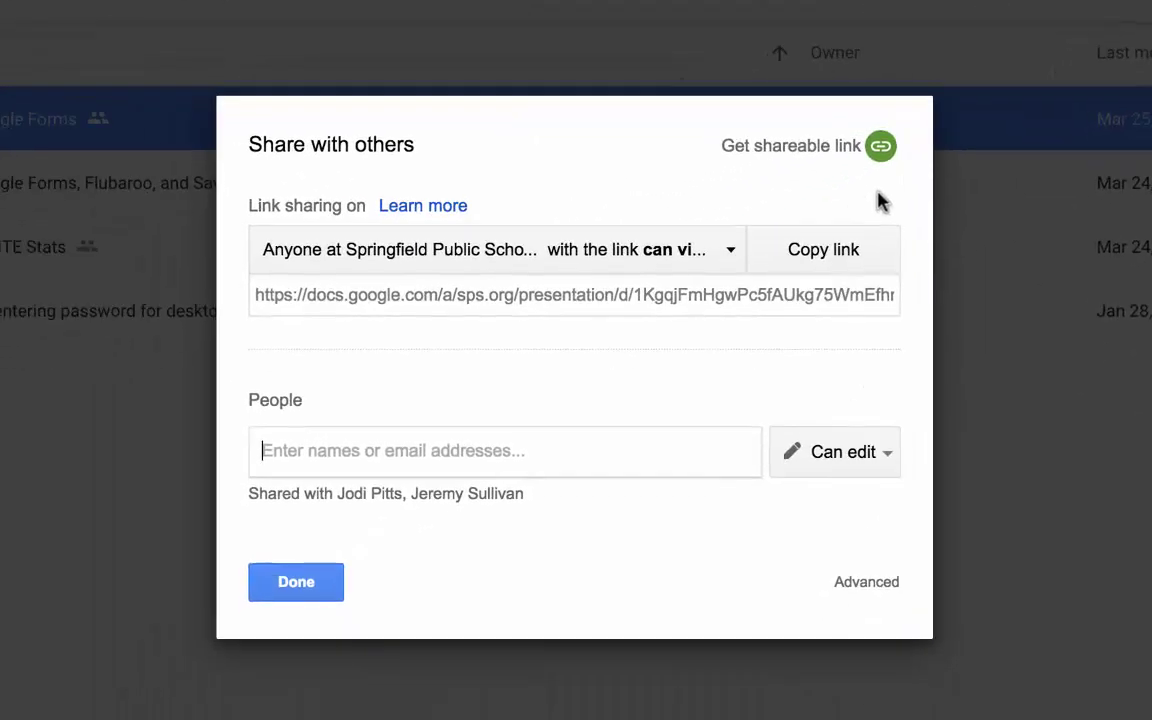
Step: Keep the link view-only for anyone at Springfield Public Schools R12 with the link, and save
{"action": "left_click", "coordinate": [730, 249]}
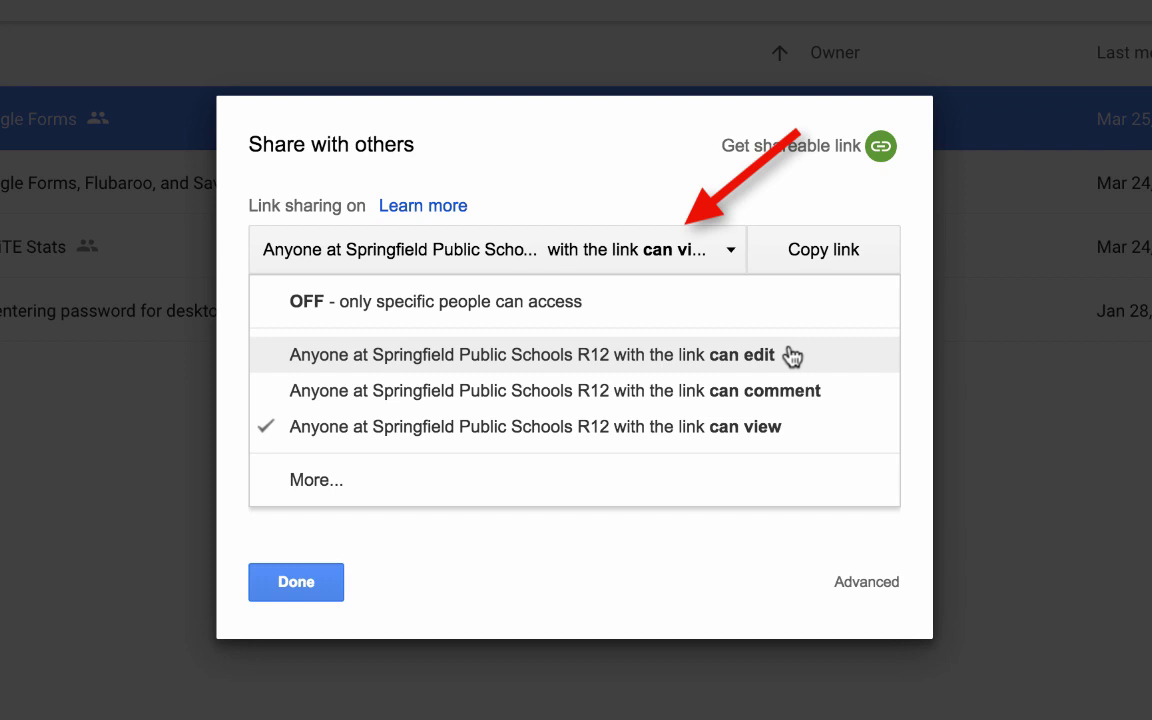
{"action": "left_click", "coordinate": [338, 494]}
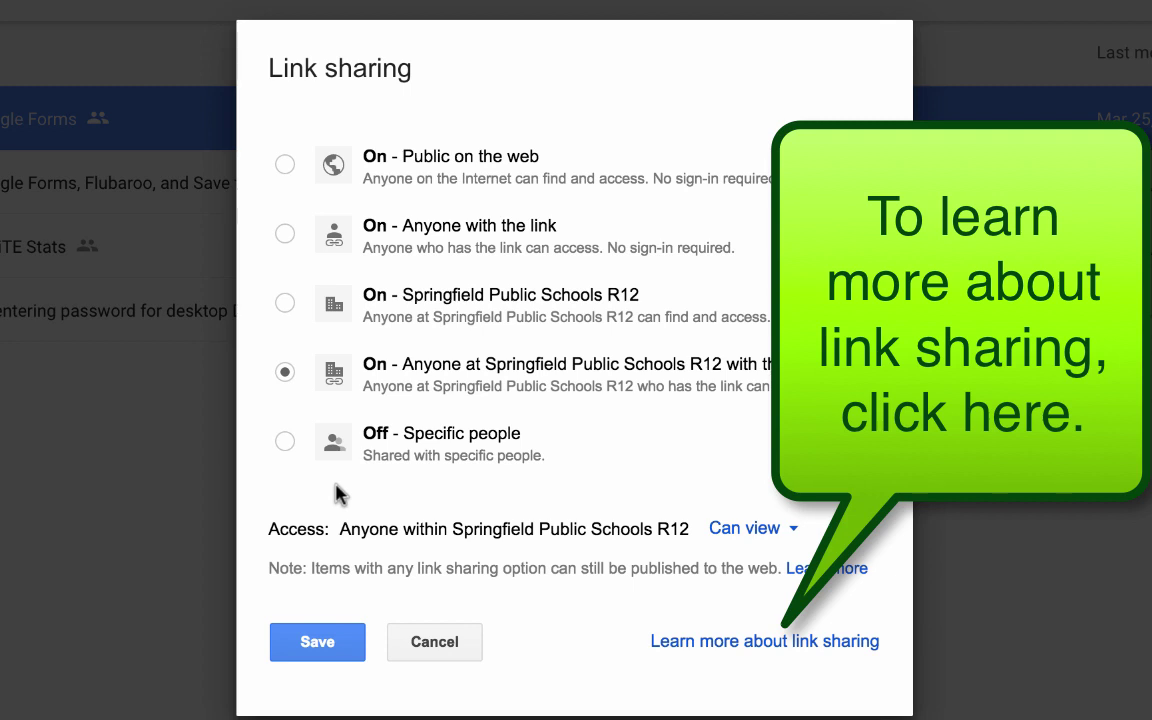
{"action": "left_click", "coordinate": [338, 643]}
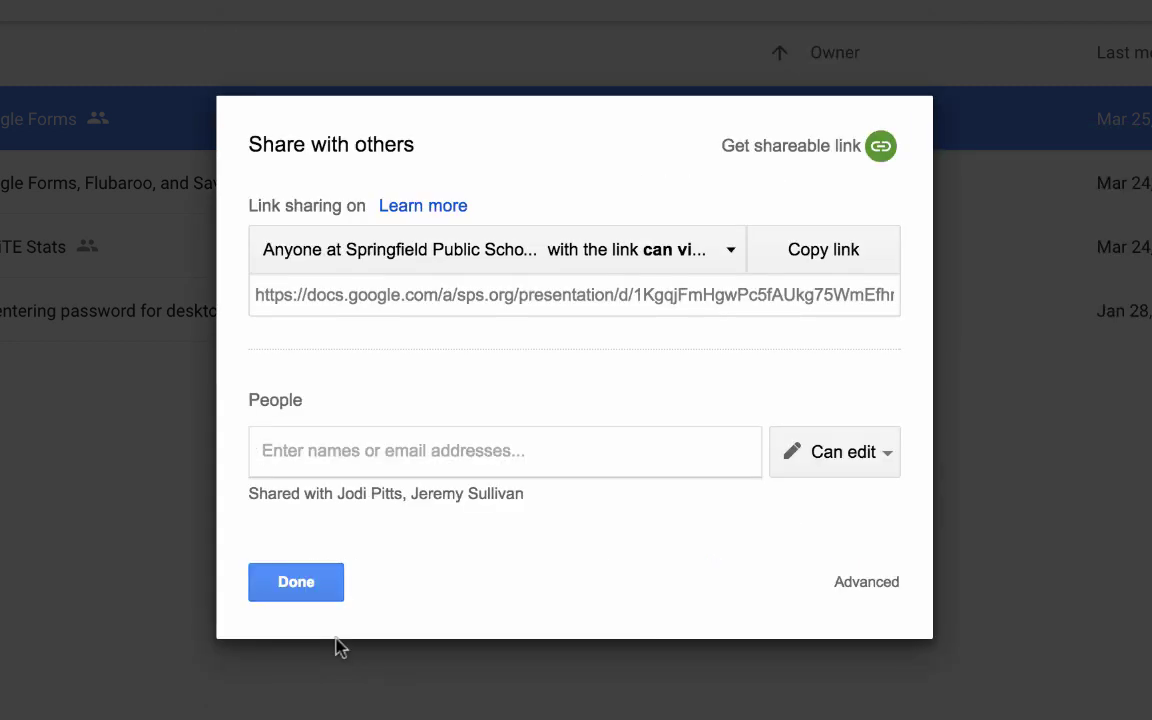
Step: Close Drive's sharing dialog and check the Slides presentation's link access, leaving it at can view
{"action": "left_click", "coordinate": [325, 588]}
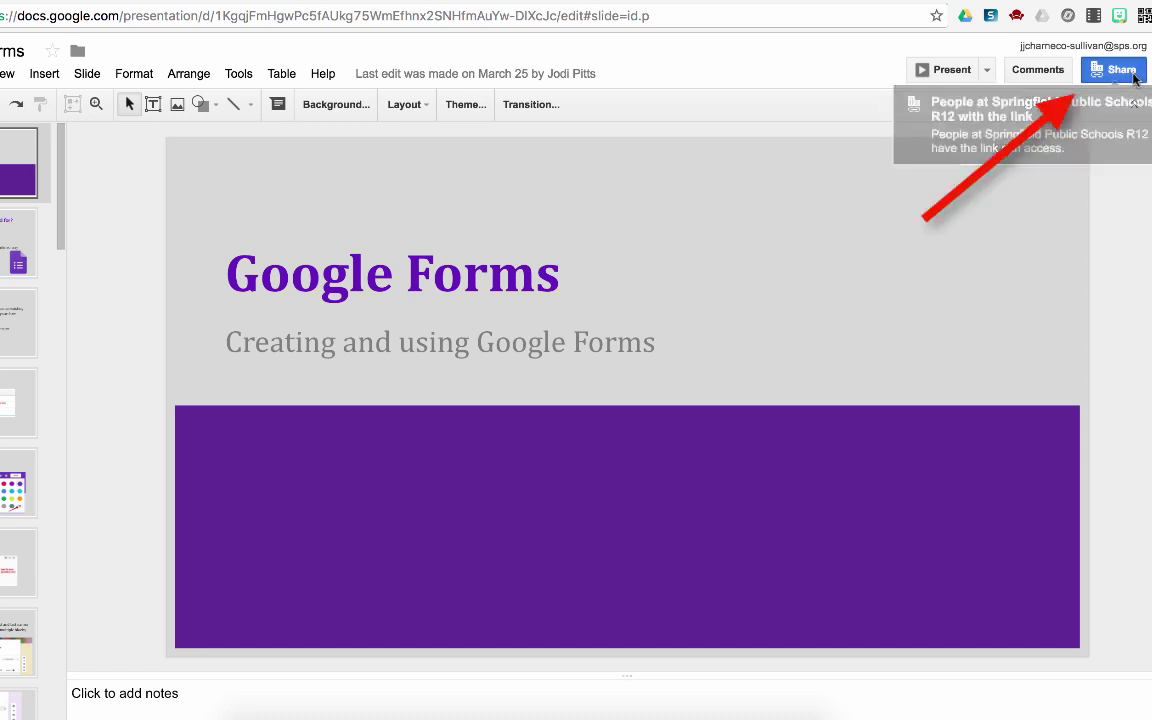
{"action": "left_click", "coordinate": [1125, 70]}
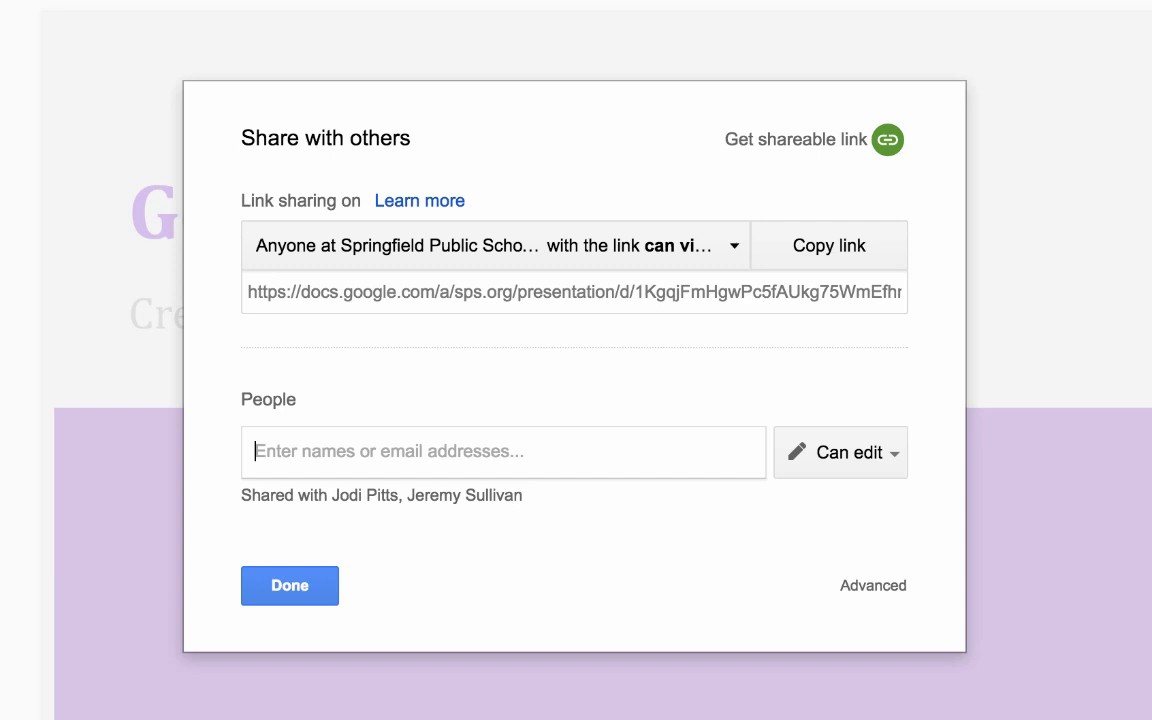
{"action": "left_click", "coordinate": [731, 248]}
{"action": "left_click", "coordinate": [731, 248]}
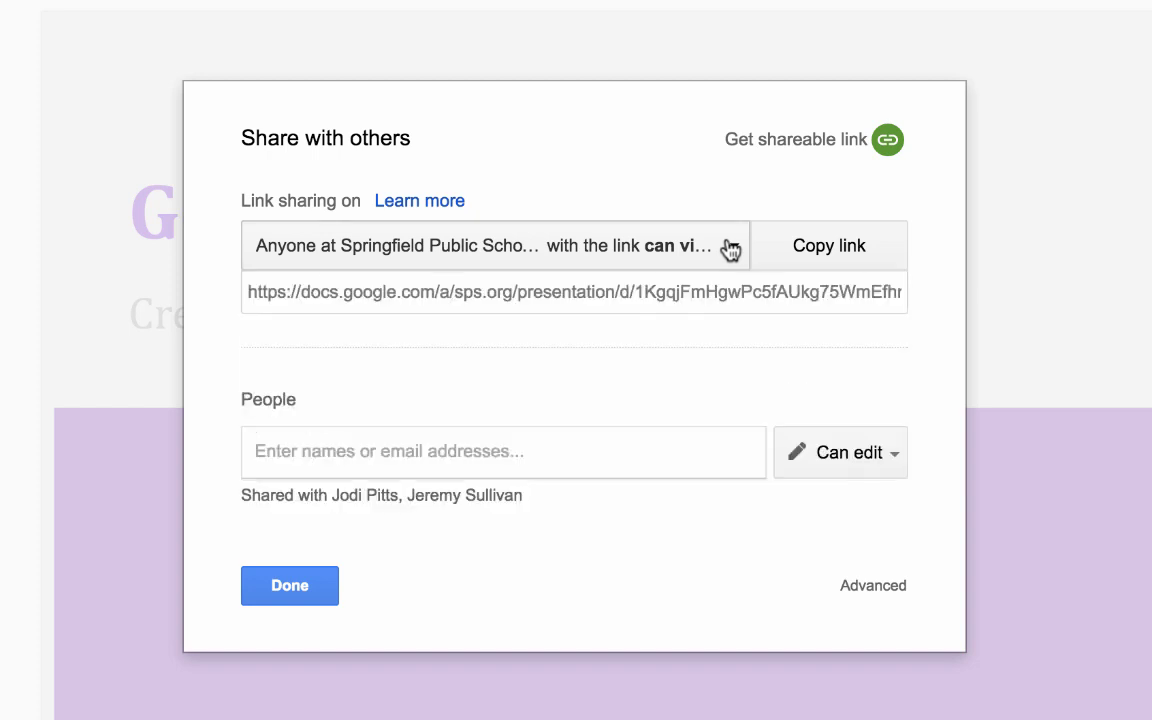
Step: Back out of the detailed link options unchanged and select the full shareable link
{"action": "left_click", "coordinate": [731, 248]}
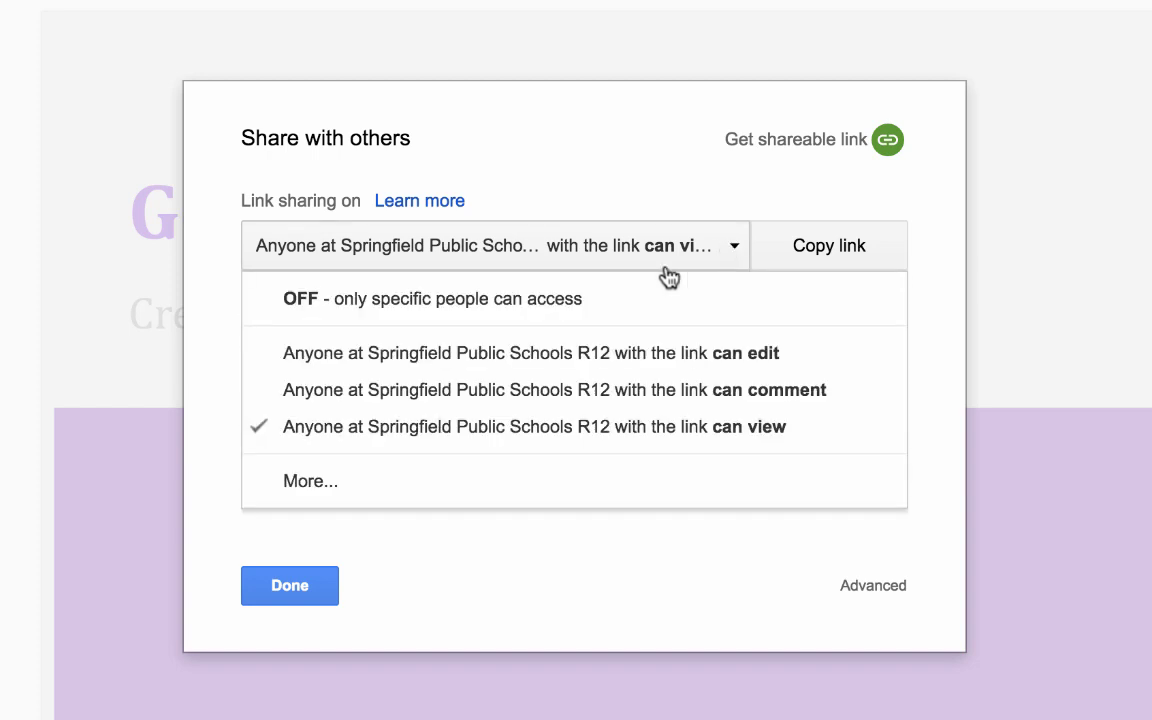
{"action": "left_click", "coordinate": [310, 494]}
{"action": "left_click", "coordinate": [410, 641]}
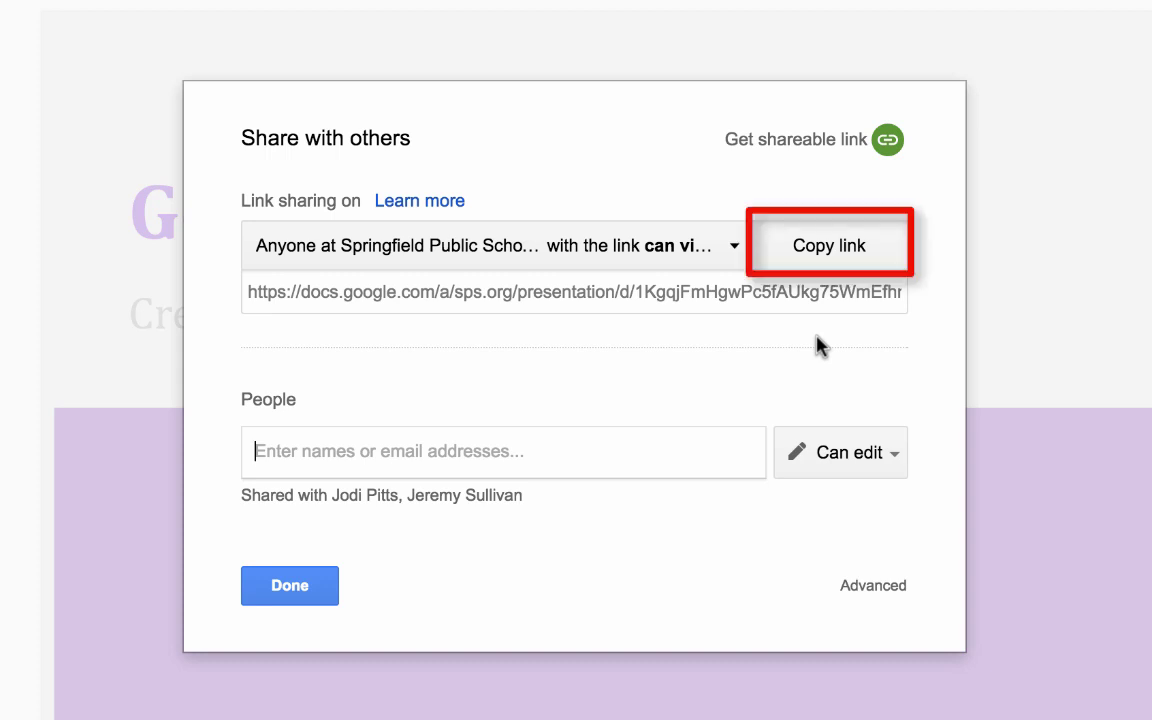
{"action": "left_click", "coordinate": [760, 293]}
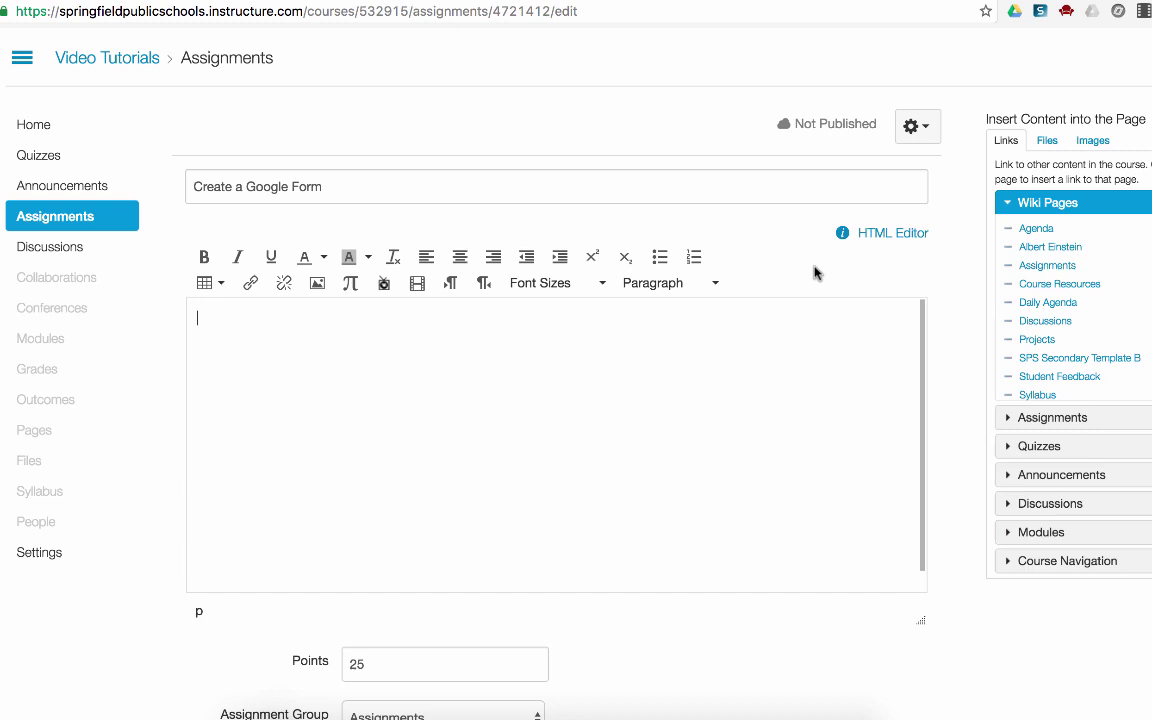
Step: Add 'Google Forms Presentation' to the assignment description, linked to the presentation's shareable URL
{"action": "type", "text": "Google Forms Presentation"}
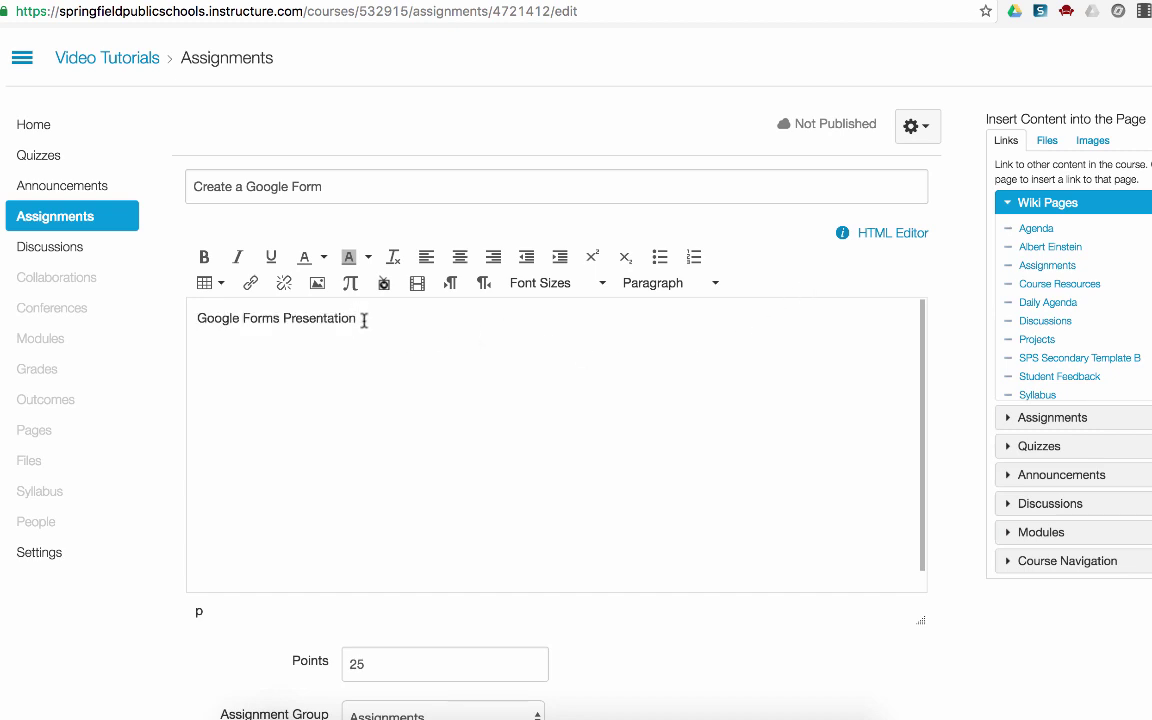
{"action": "left_click_drag", "start_coordinate": [358, 318], "coordinate": [200, 318]}
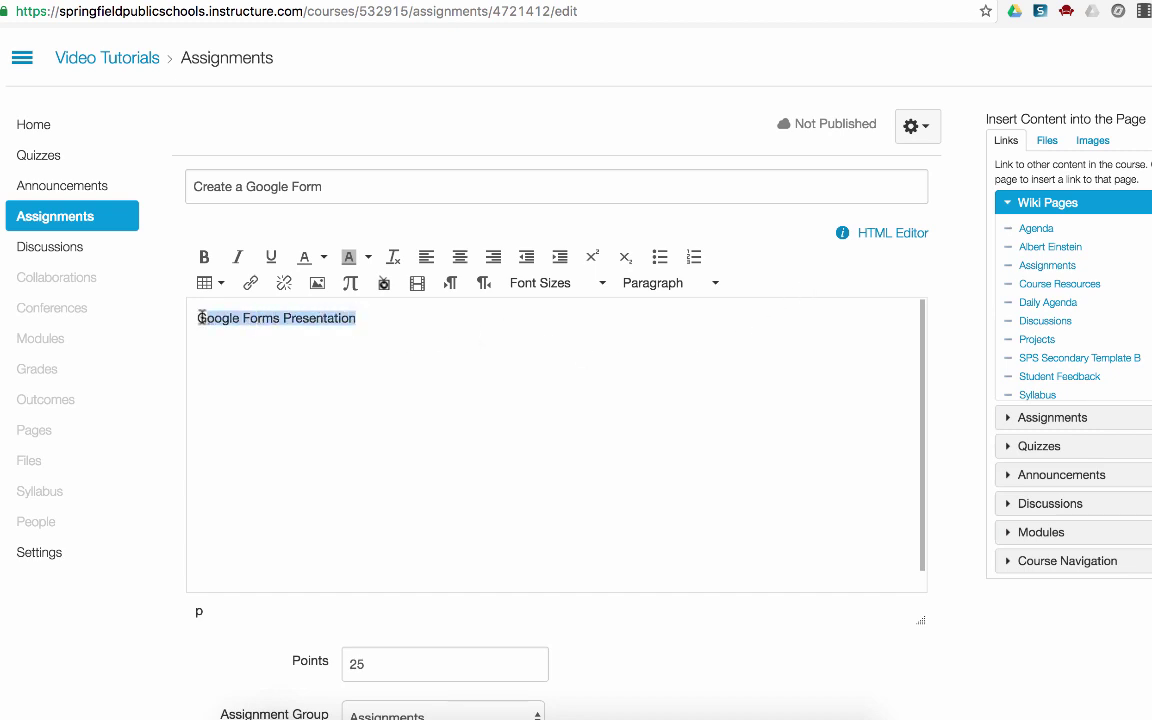
{"action": "left_click", "coordinate": [253, 285]}
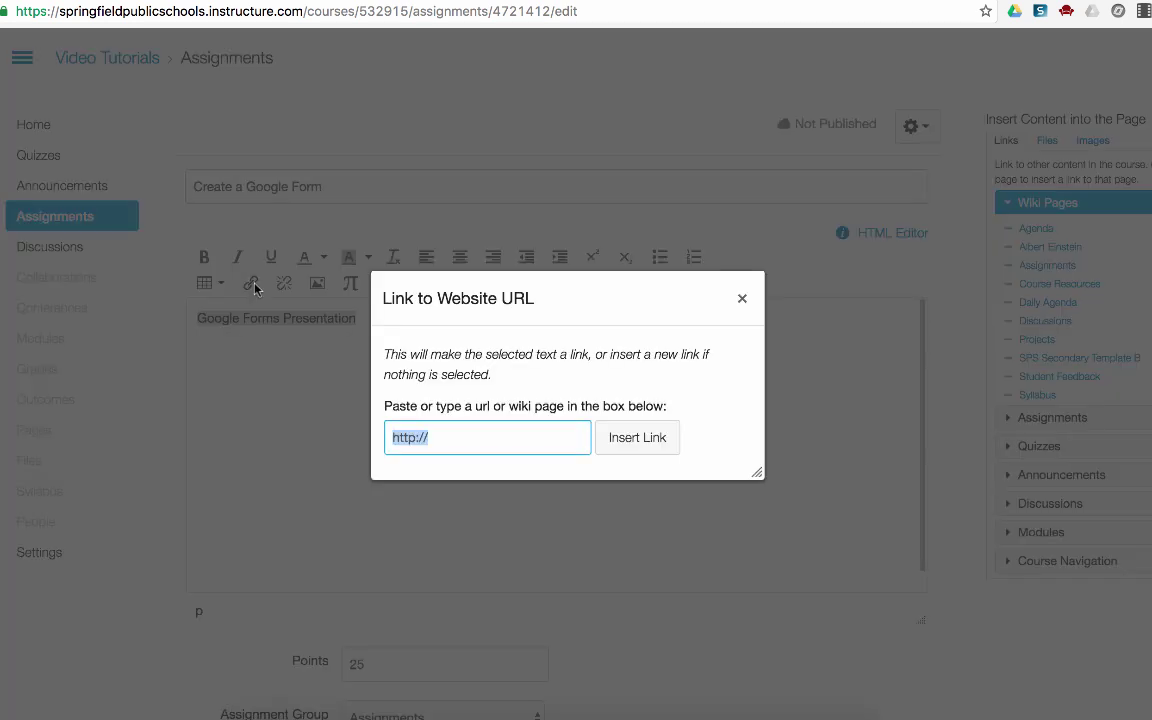
{"action": "key", "text": "ctrl+v"}
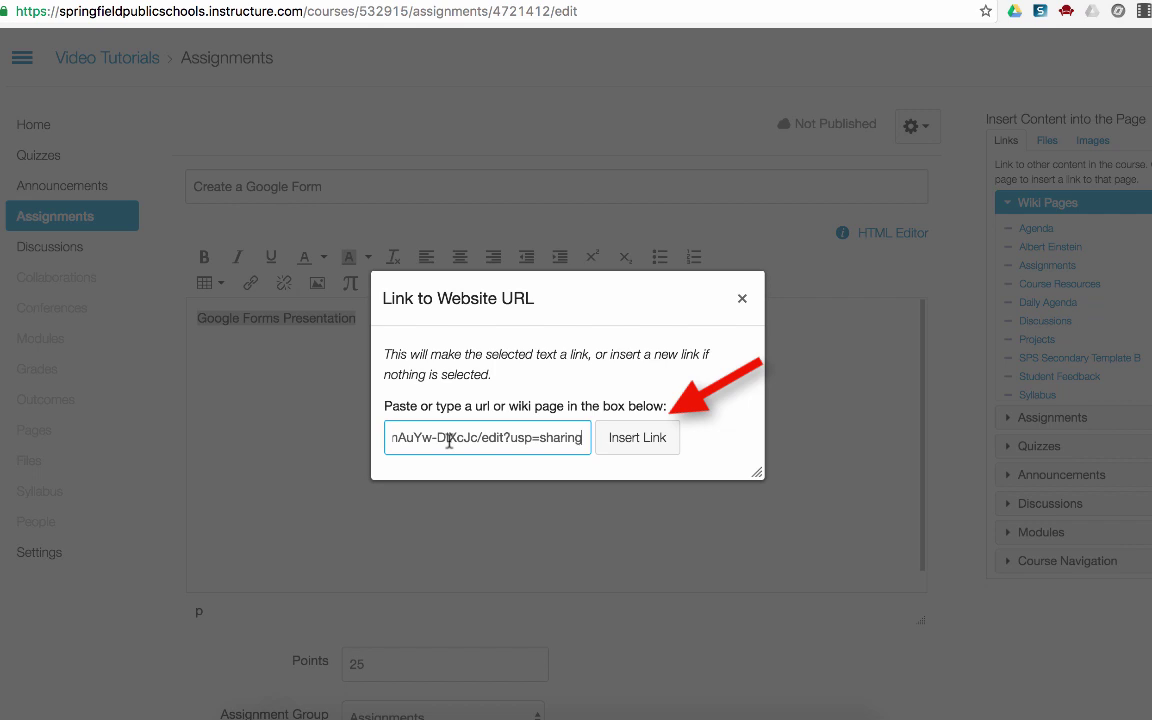
{"action": "left_click", "coordinate": [636, 440]}
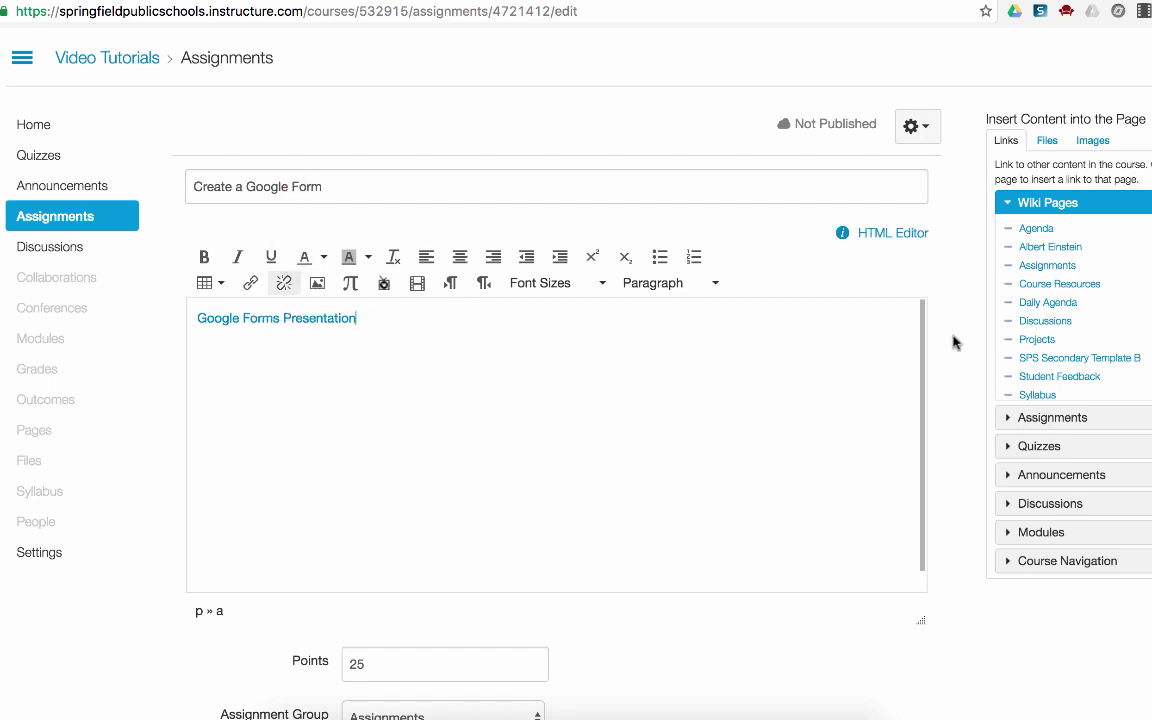
Step: Save the Create a Google Form assignment and follow its Google Forms Presentation link
{"action": "scroll", "coordinate": [954, 339], "scroll_direction": "down", "scroll_amount": 10}
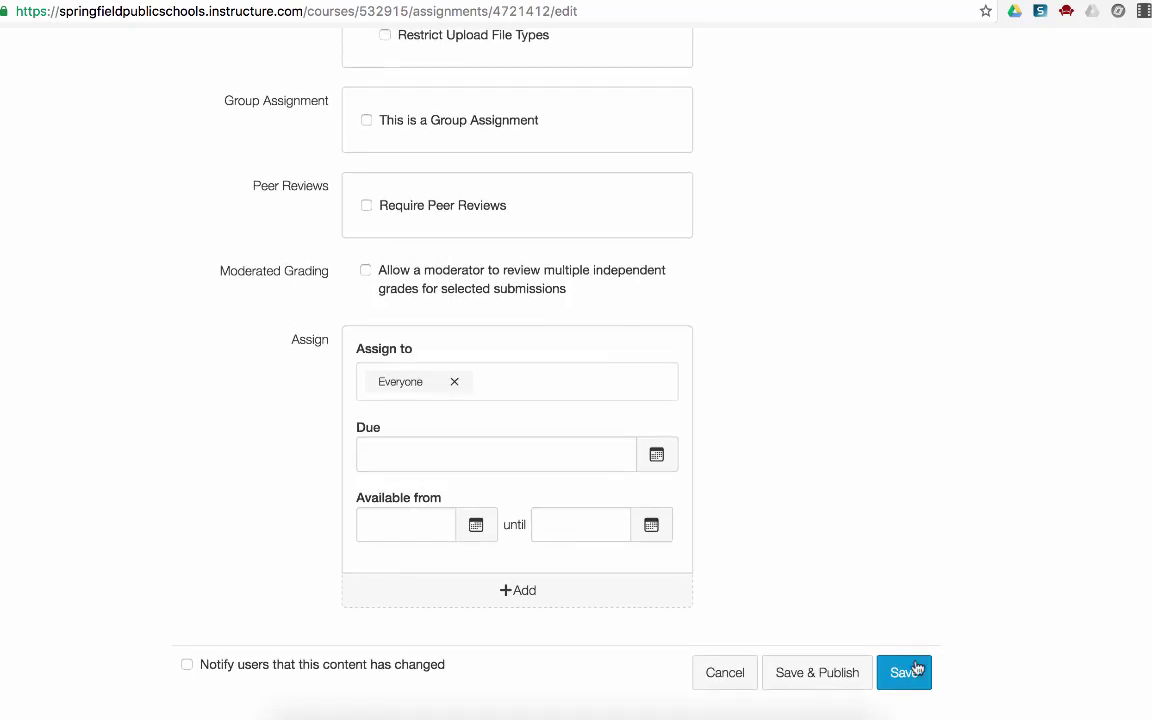
{"action": "left_click", "coordinate": [913, 667]}
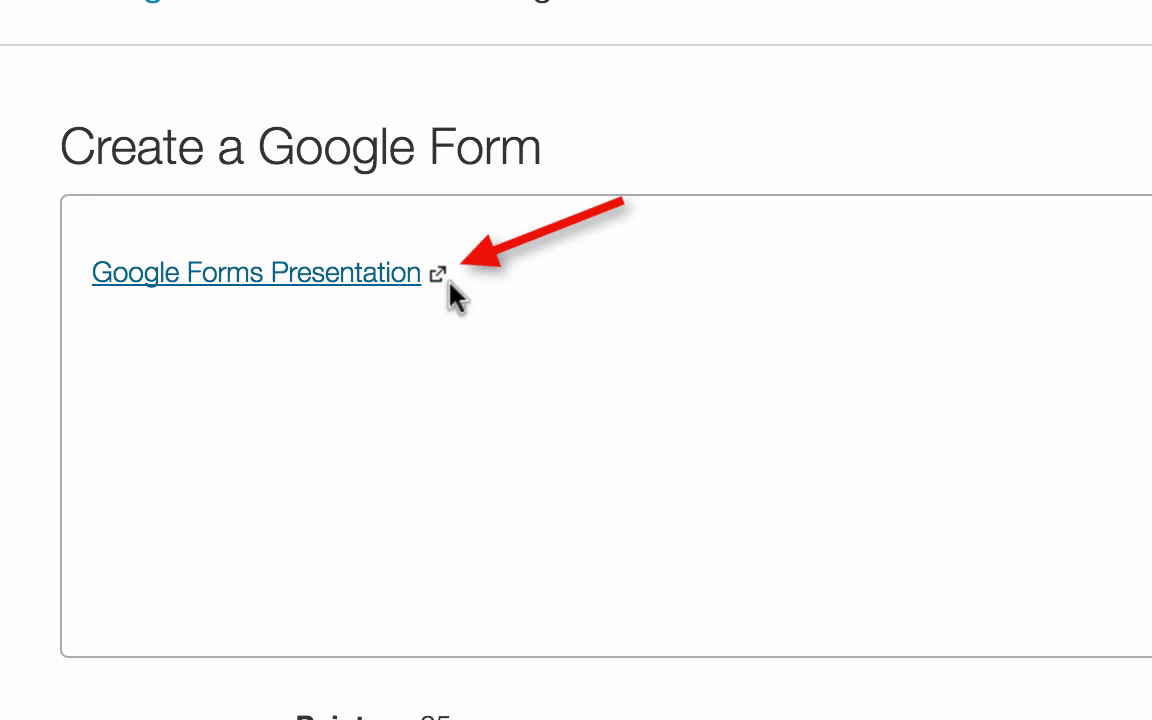
{"action": "left_click", "coordinate": [407, 280]}
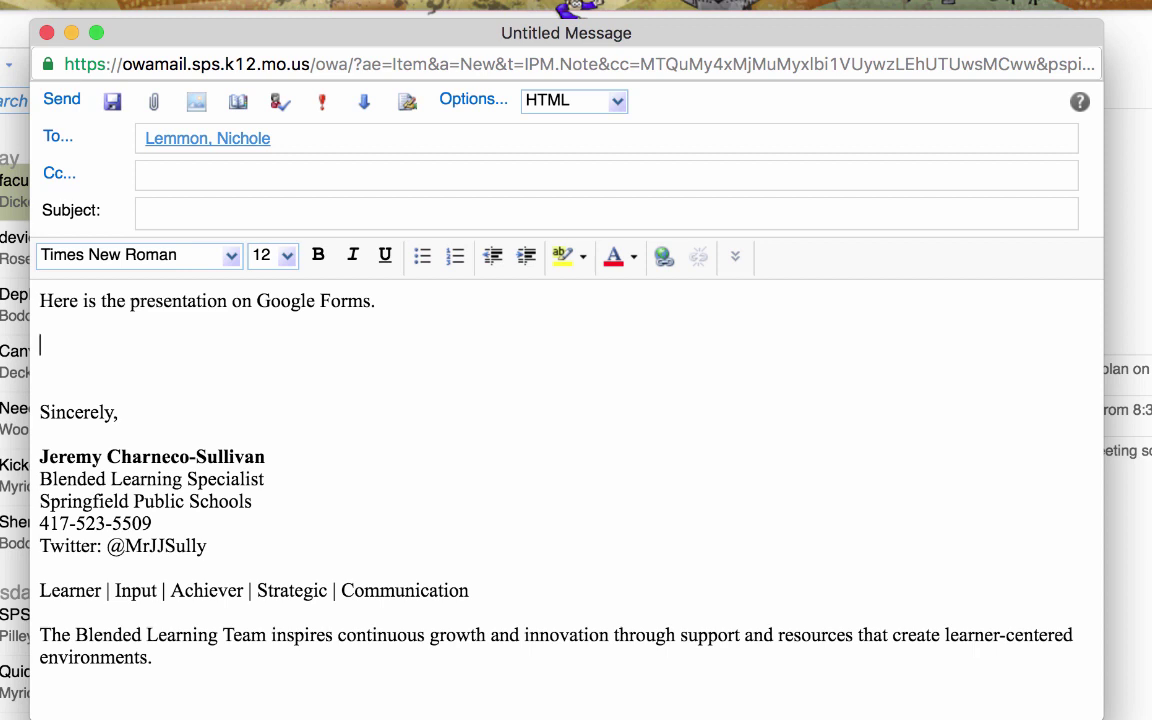
Step: Remove the blank line and hyperlink 'Google Forms' in the email to the presentation's shareable URL
{"action": "key", "text": "BackSpace"}
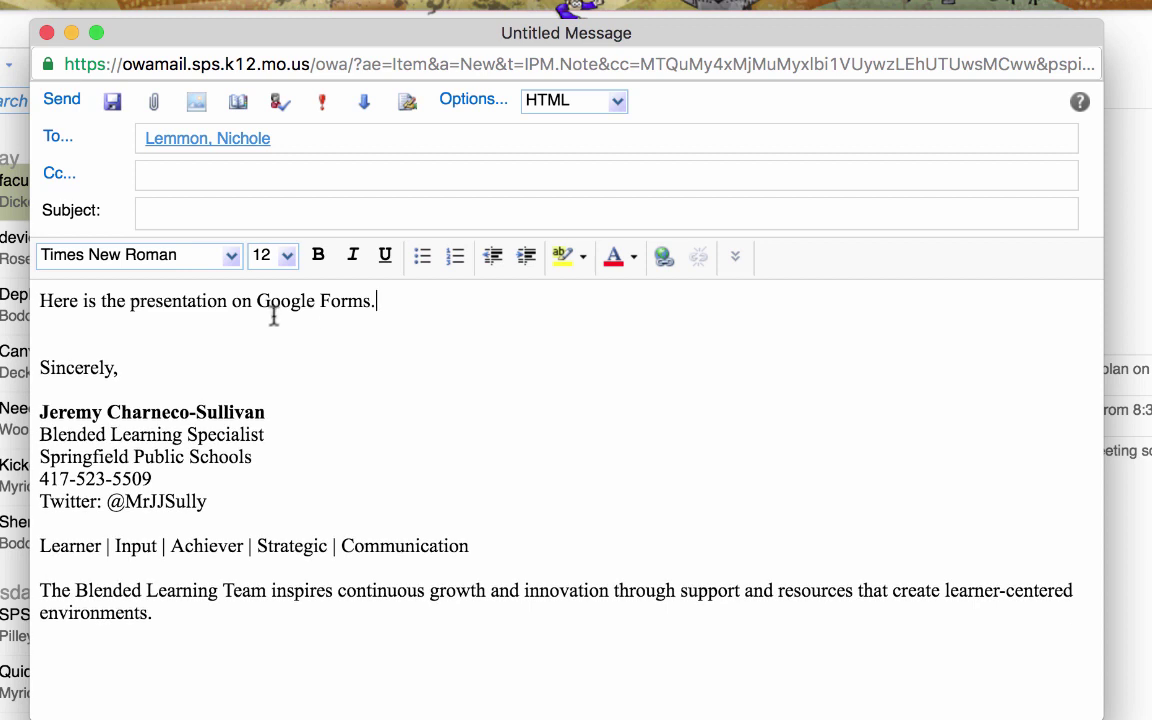
{"action": "left_click_drag", "start_coordinate": [257, 301], "coordinate": [372, 306]}
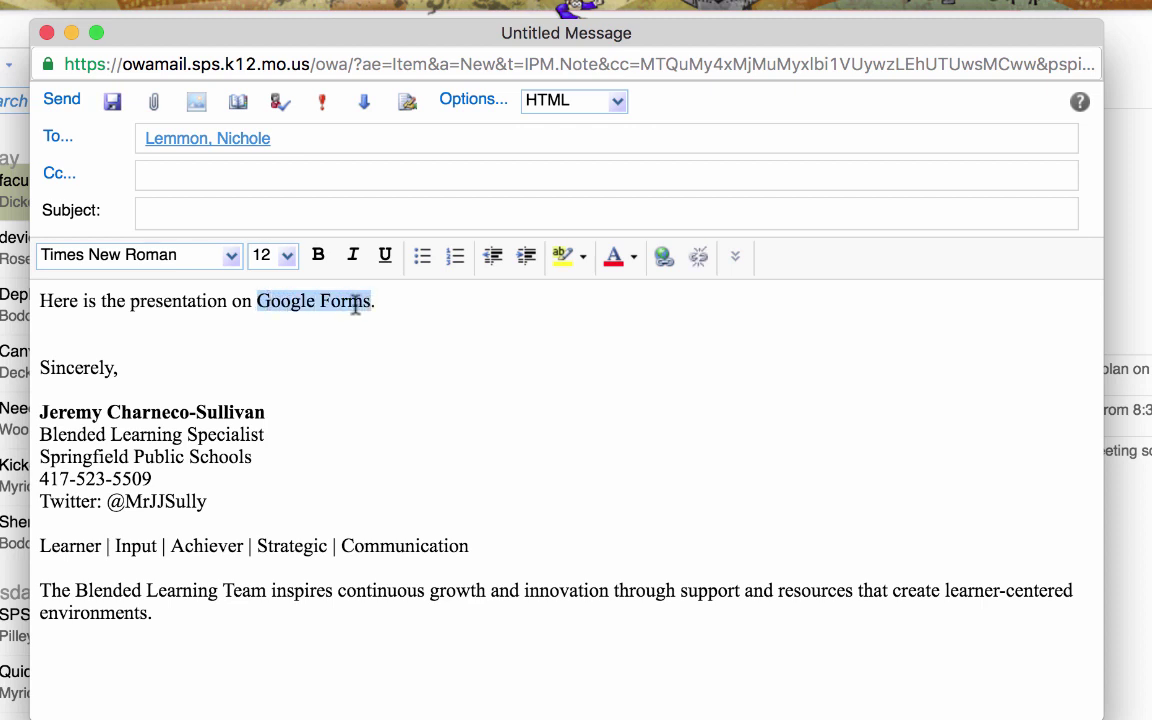
{"action": "left_click", "coordinate": [664, 258]}
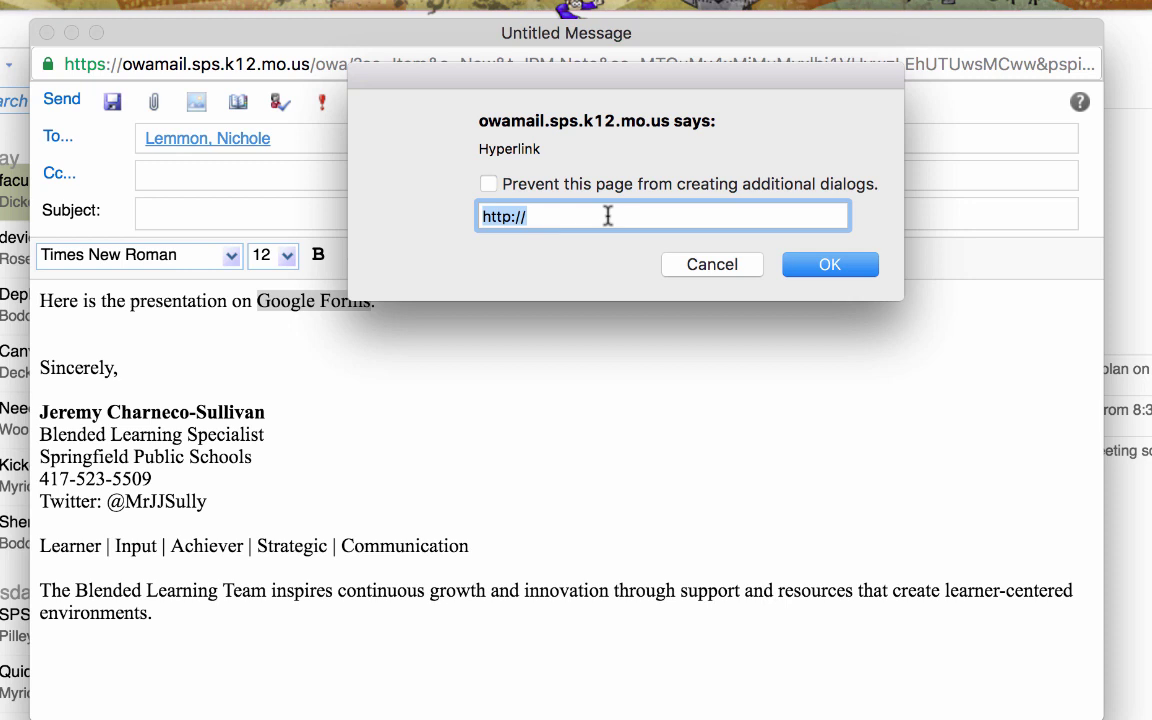
{"action": "key", "text": "super+v"}
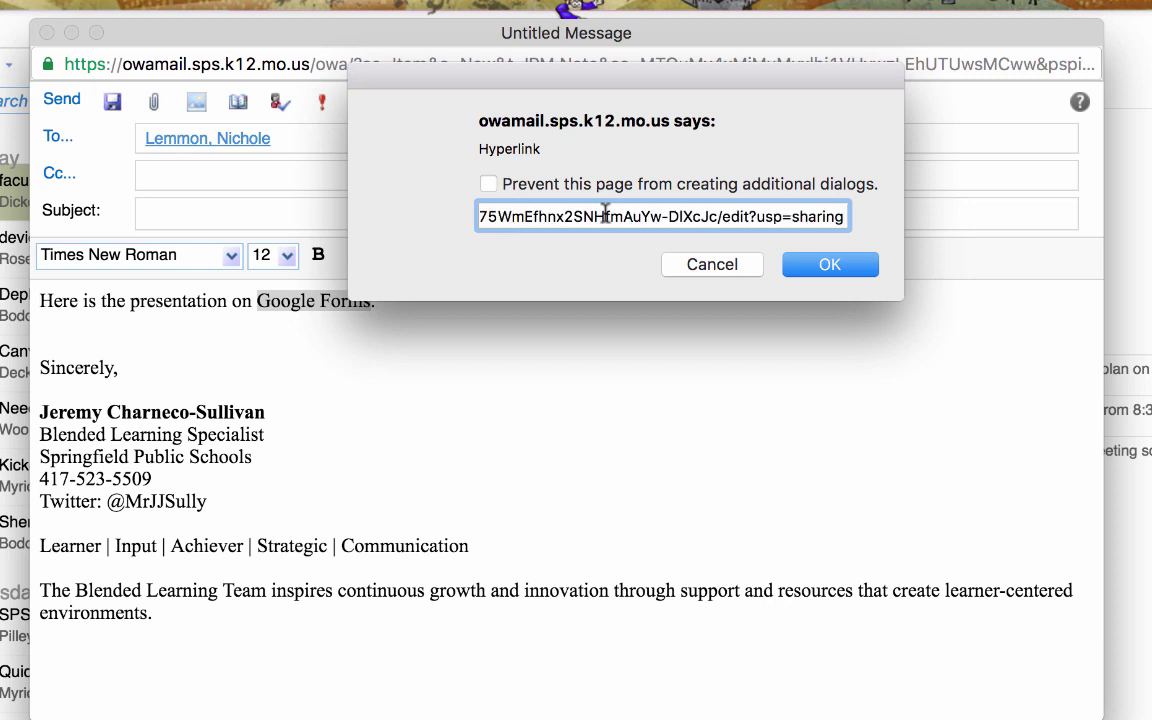
{"action": "left_click", "coordinate": [818, 265]}
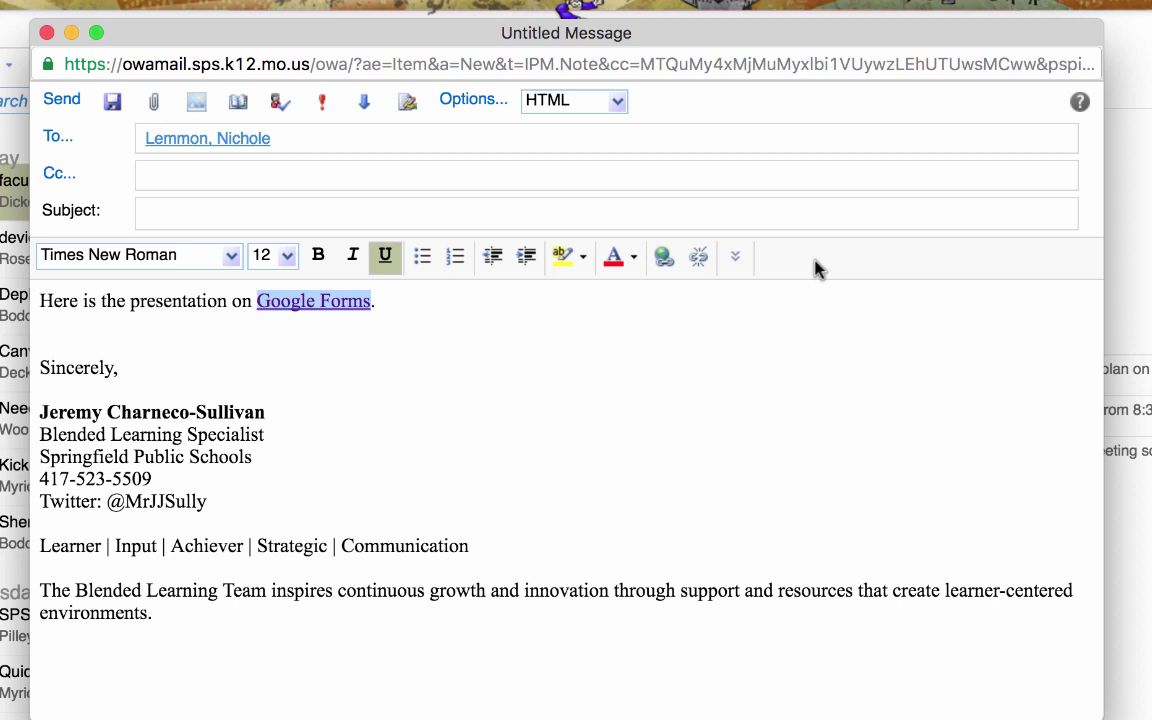
{"action": "left_click", "coordinate": [573, 335]}
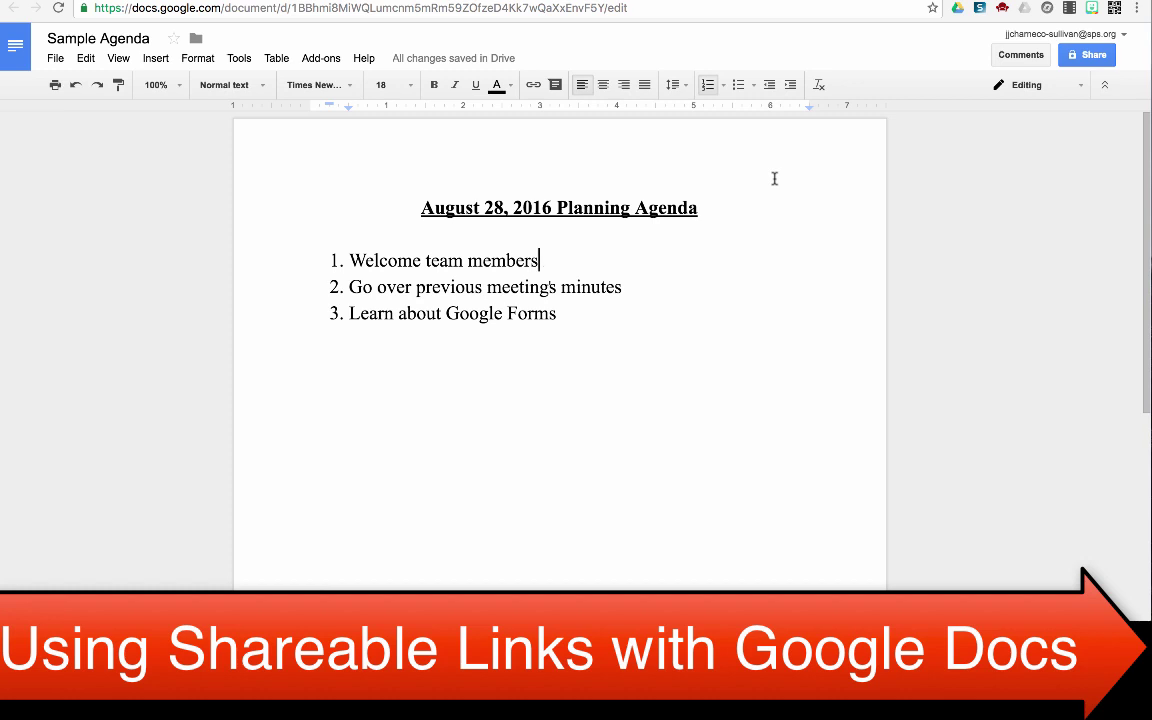
Step: Link 'Google Forms' in agenda item 3 to the presentation's URL, then remove that link
{"action": "left_click_drag", "start_coordinate": [557, 313], "coordinate": [450, 316]}
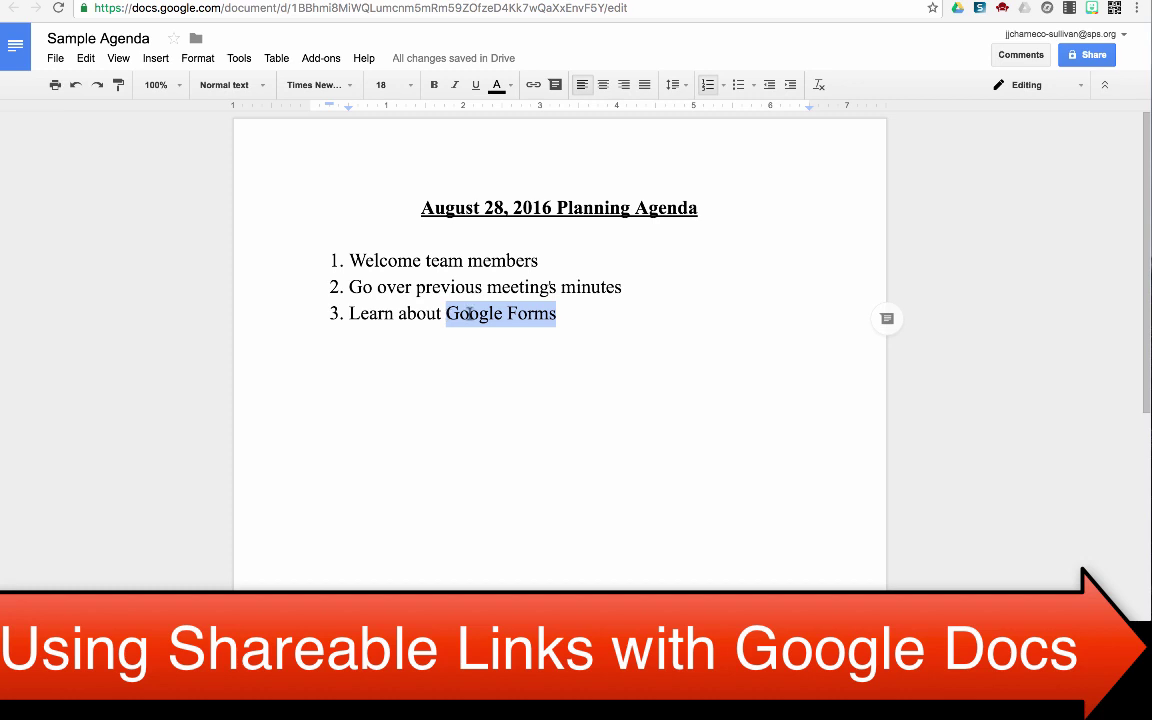
{"action": "right_click", "coordinate": [469, 314]}
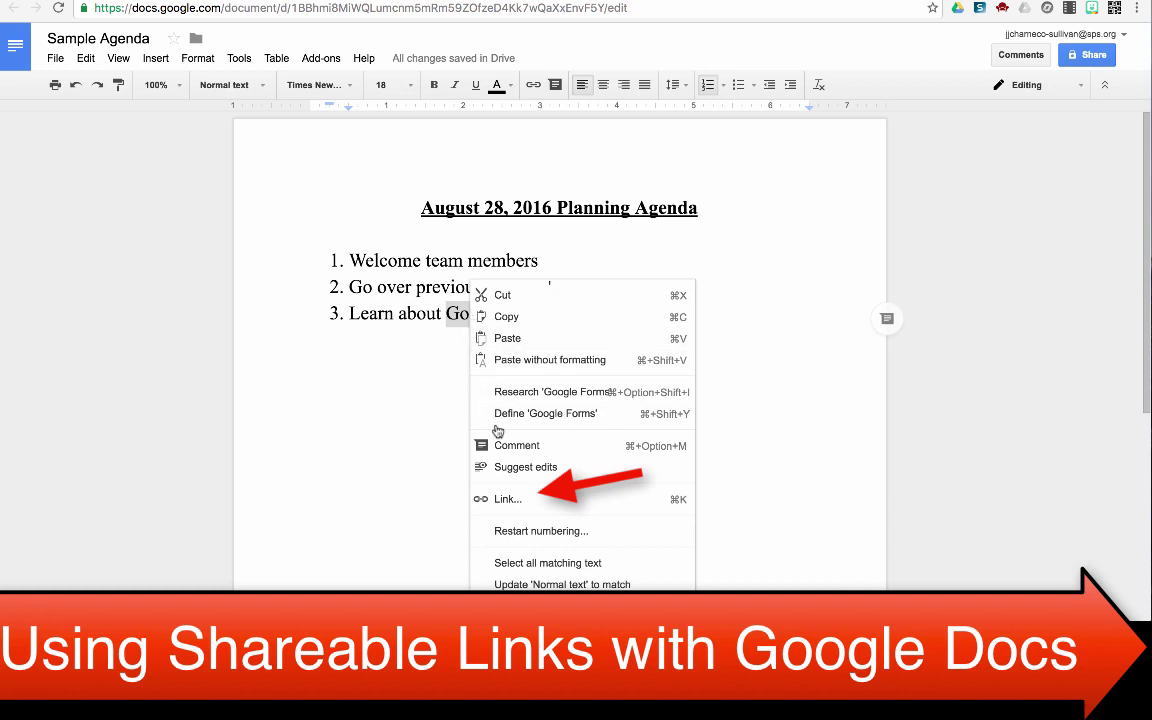
{"action": "left_click", "coordinate": [507, 499]}
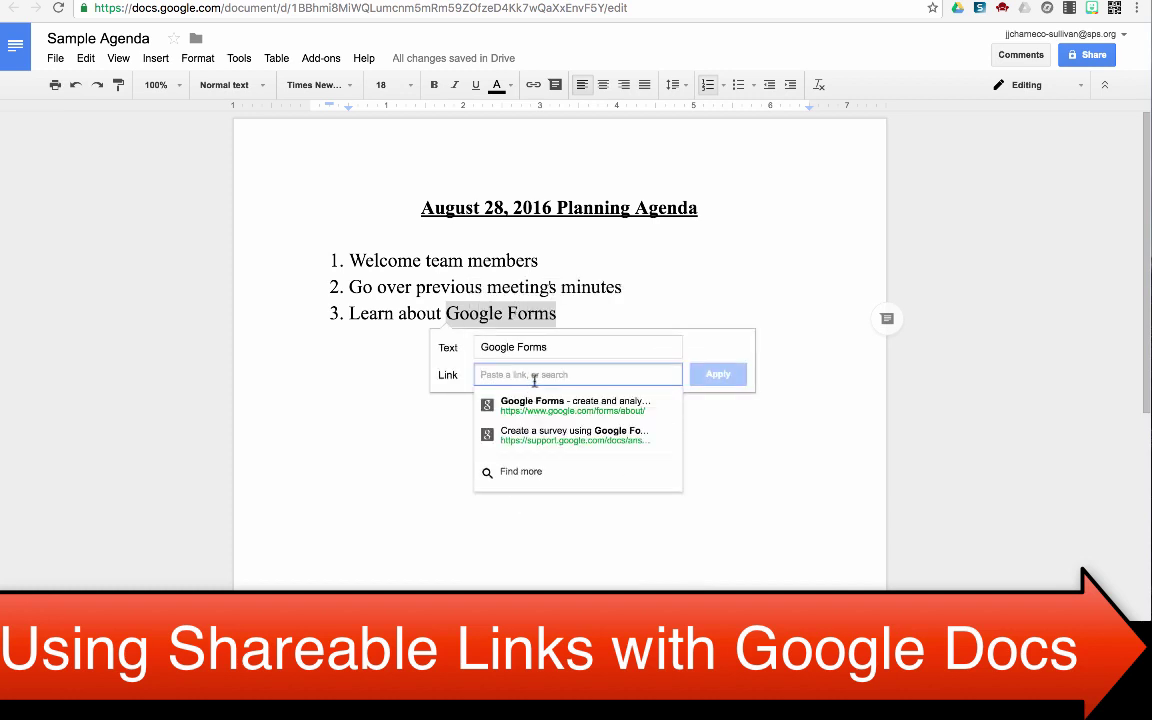
{"action": "key", "text": "ctrl+v"}
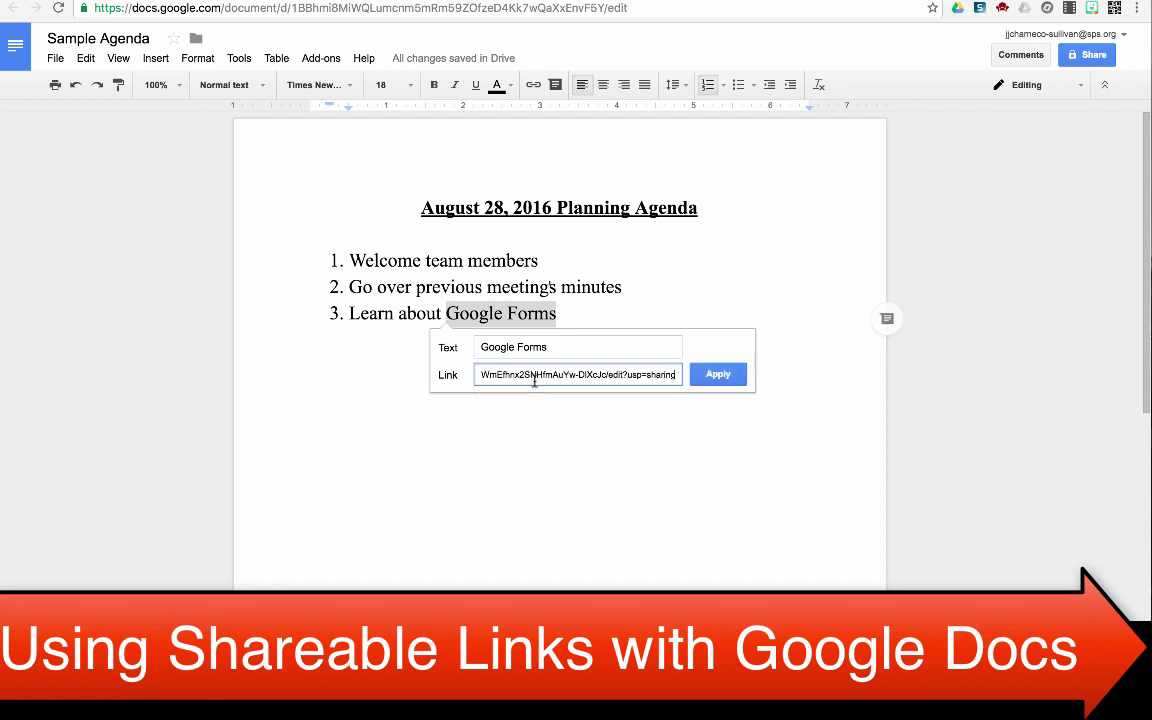
{"action": "left_click", "coordinate": [720, 375]}
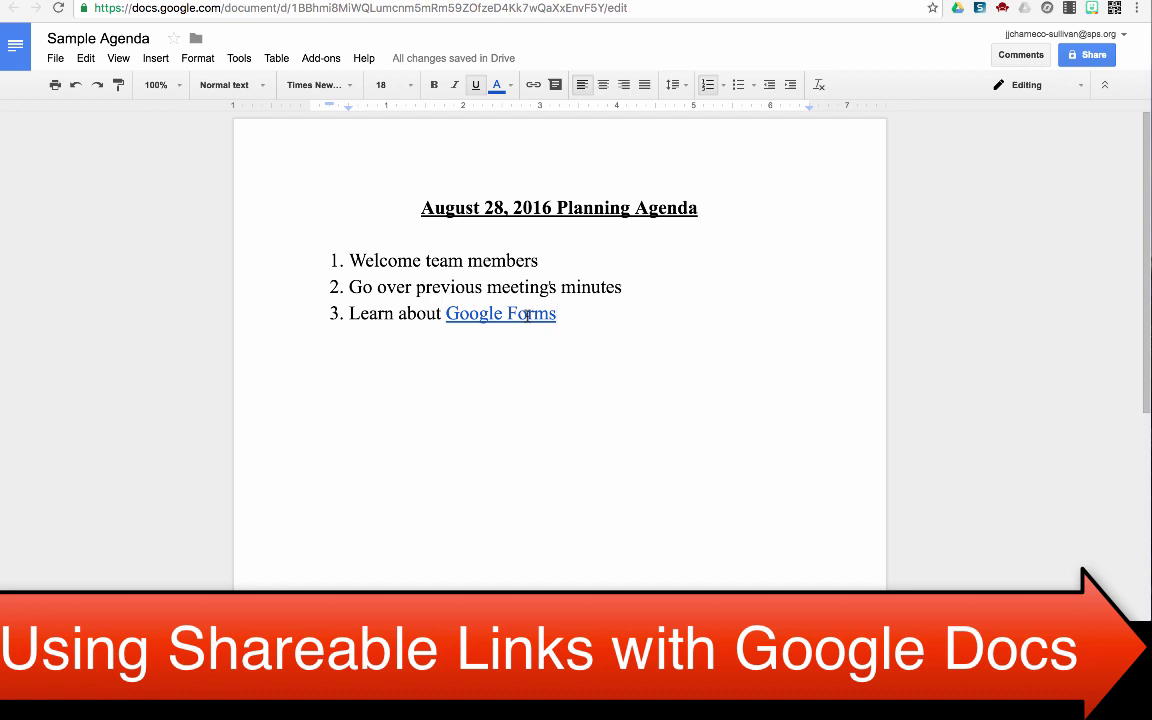
{"action": "left_click", "coordinate": [527, 314]}
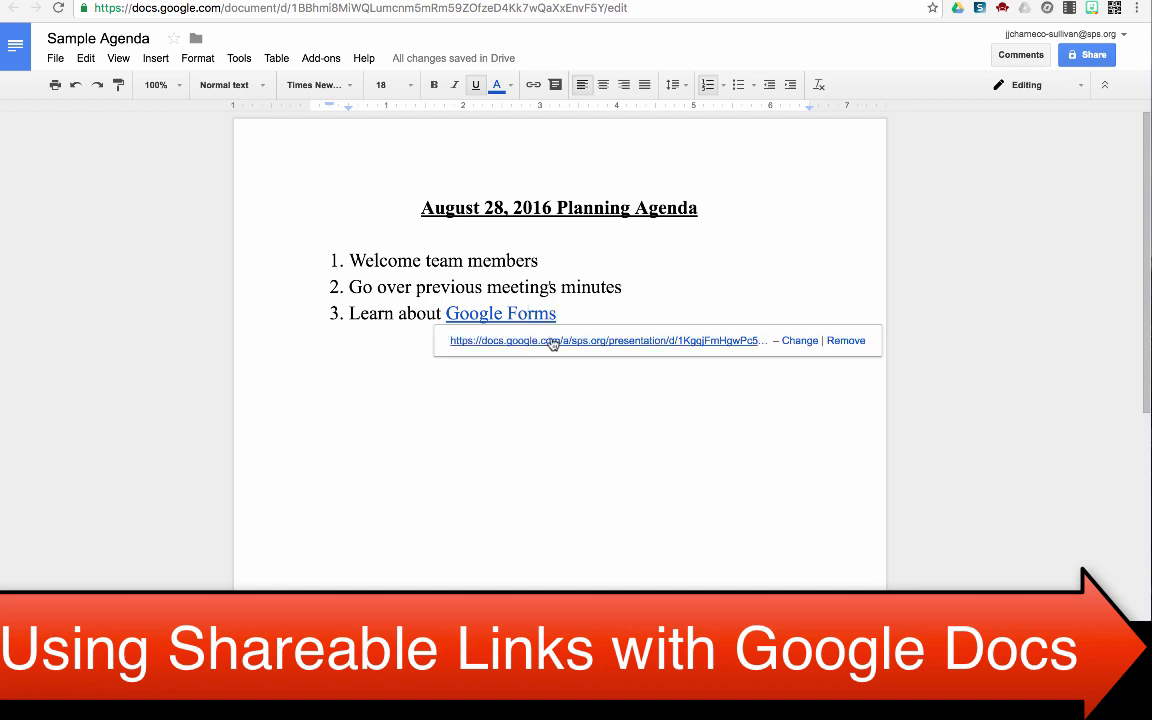
{"action": "left_click", "coordinate": [846, 340]}
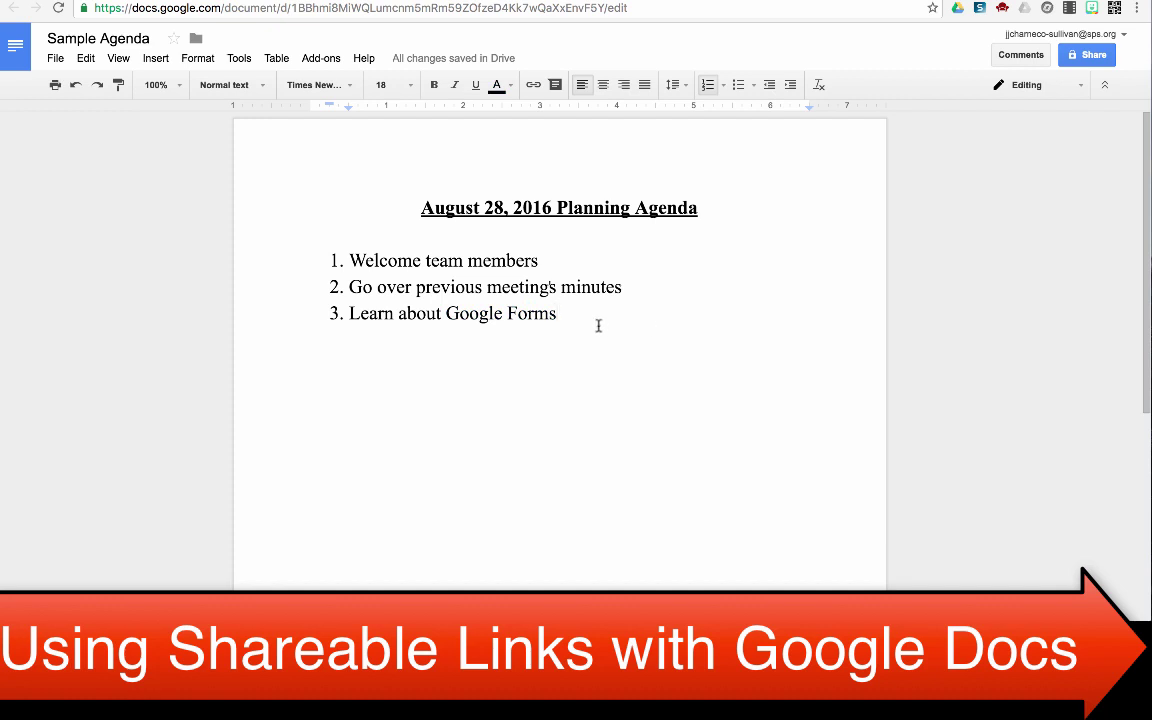
Step: Re-link 'Google Forms' in agenda item 3 to the presentation's shareable URL using the toolbar link button
{"action": "left_click_drag", "start_coordinate": [557, 314], "coordinate": [447, 312]}
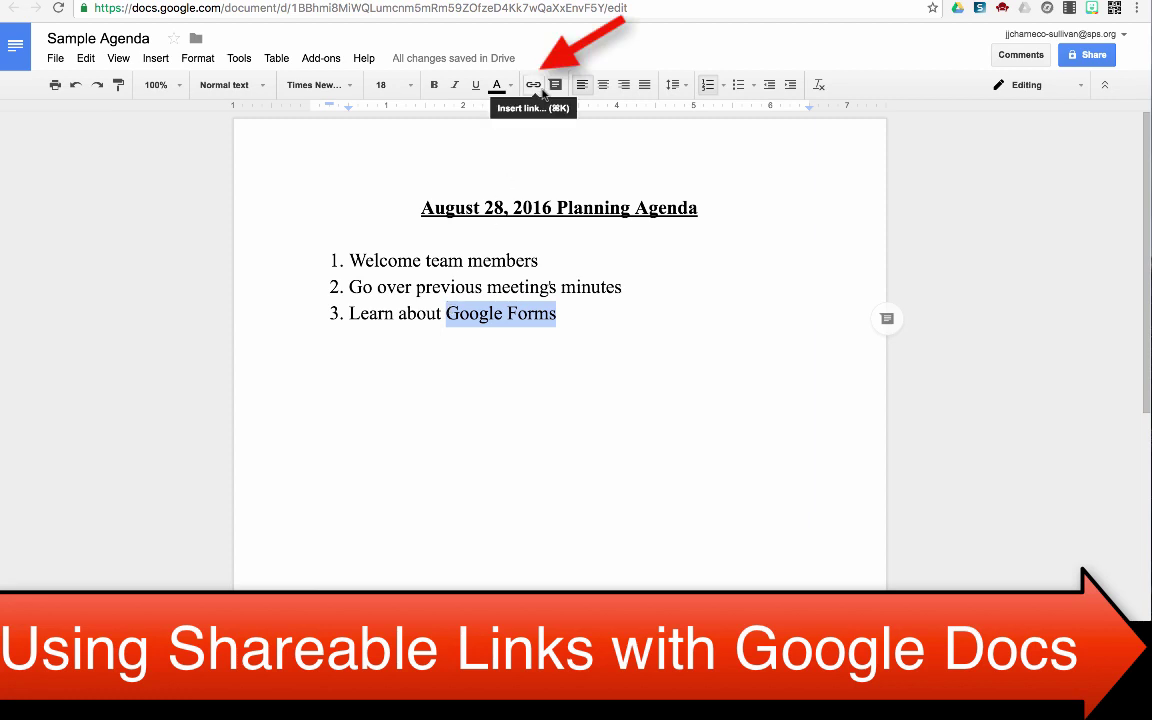
{"action": "left_click", "coordinate": [536, 86]}
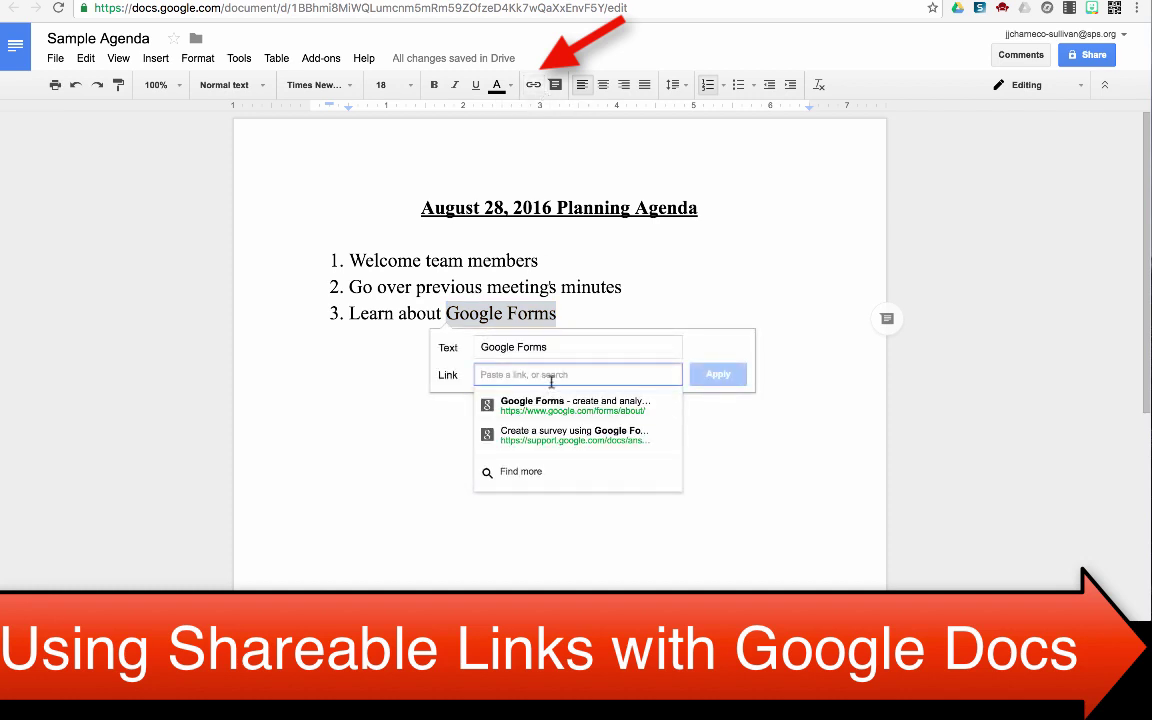
{"action": "key", "text": "super+v"}
{"action": "left_click", "coordinate": [718, 374]}
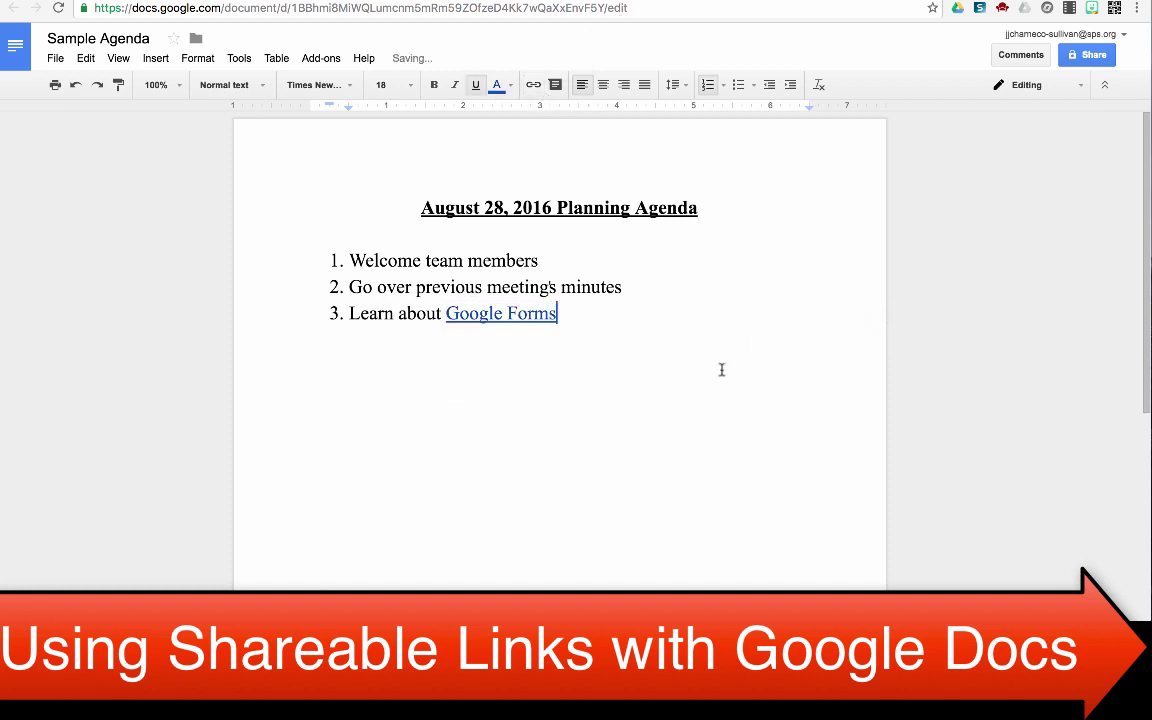